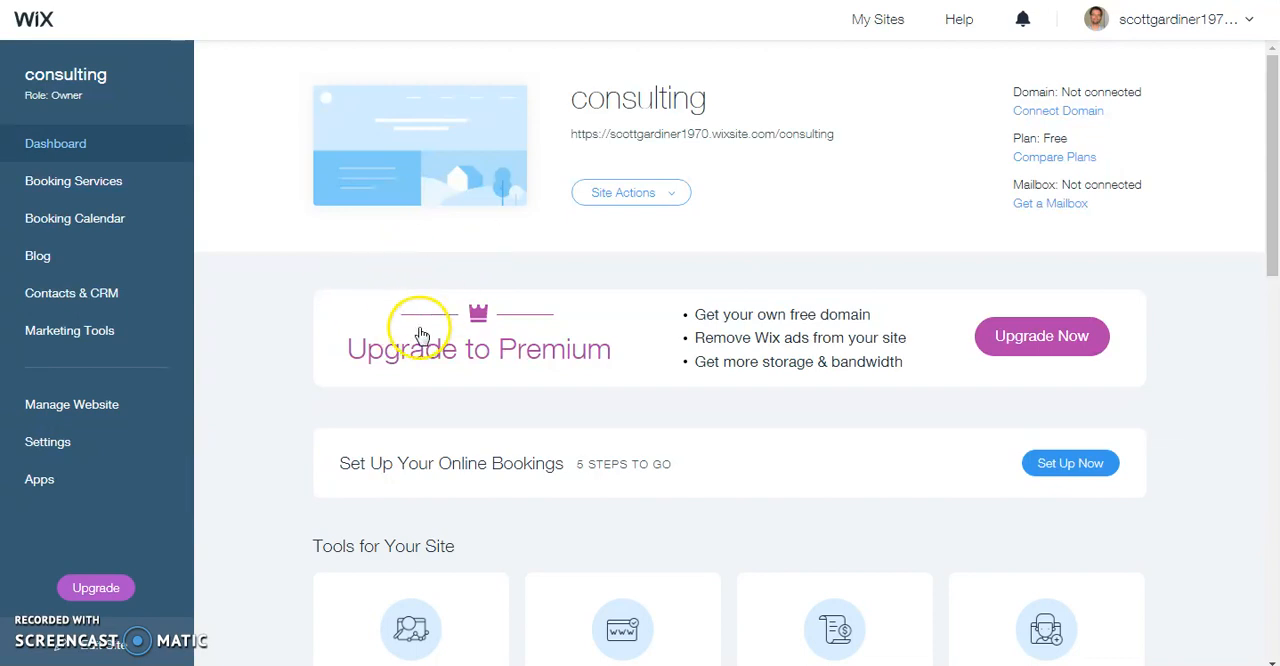
Open the consulting site for editing from its dashboard
left_click(660, 193)
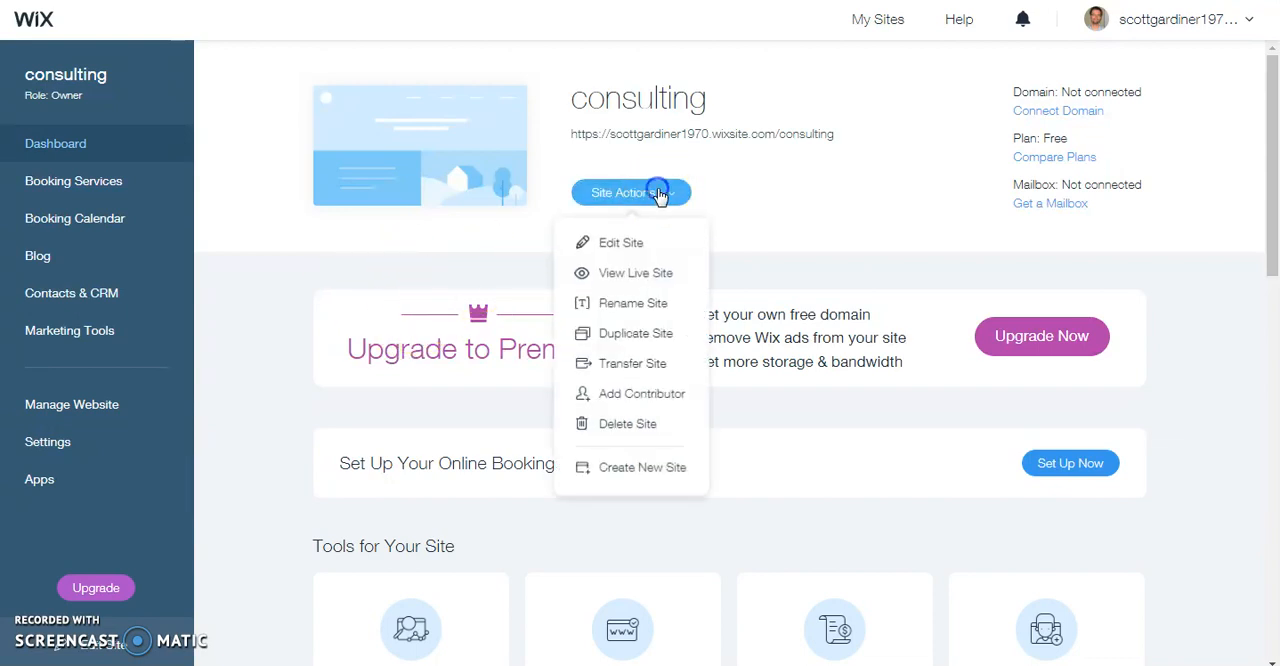
left_click(632, 246)
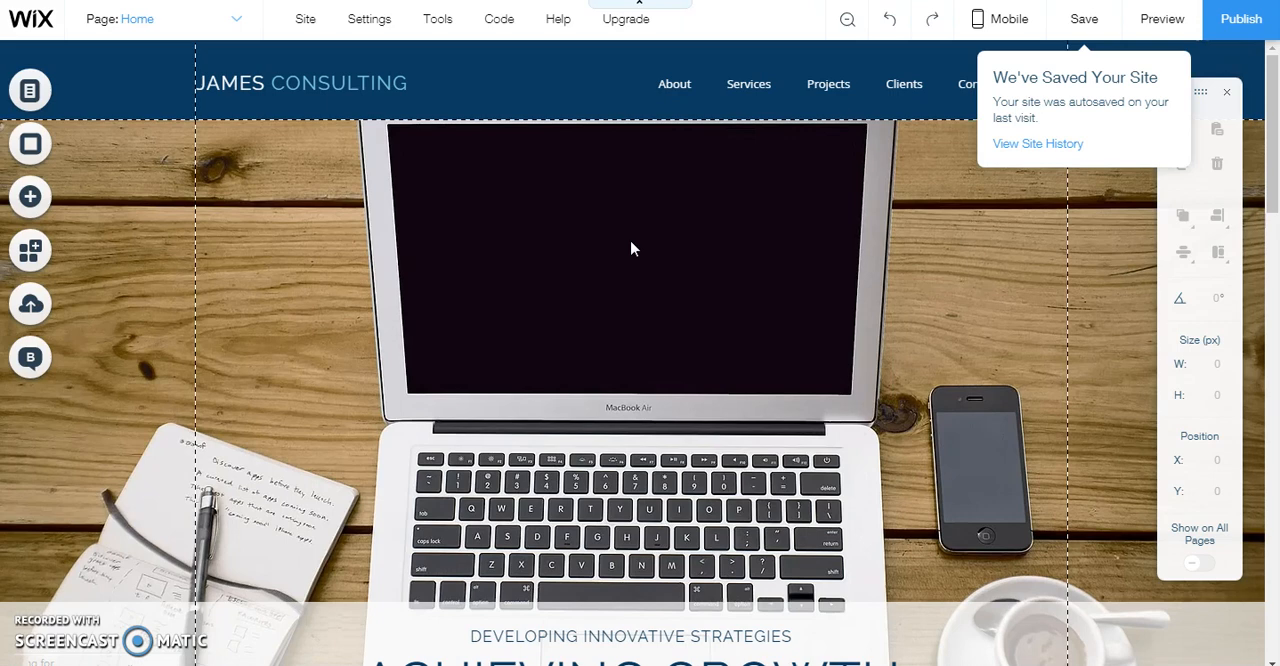
left_click(80, 272)
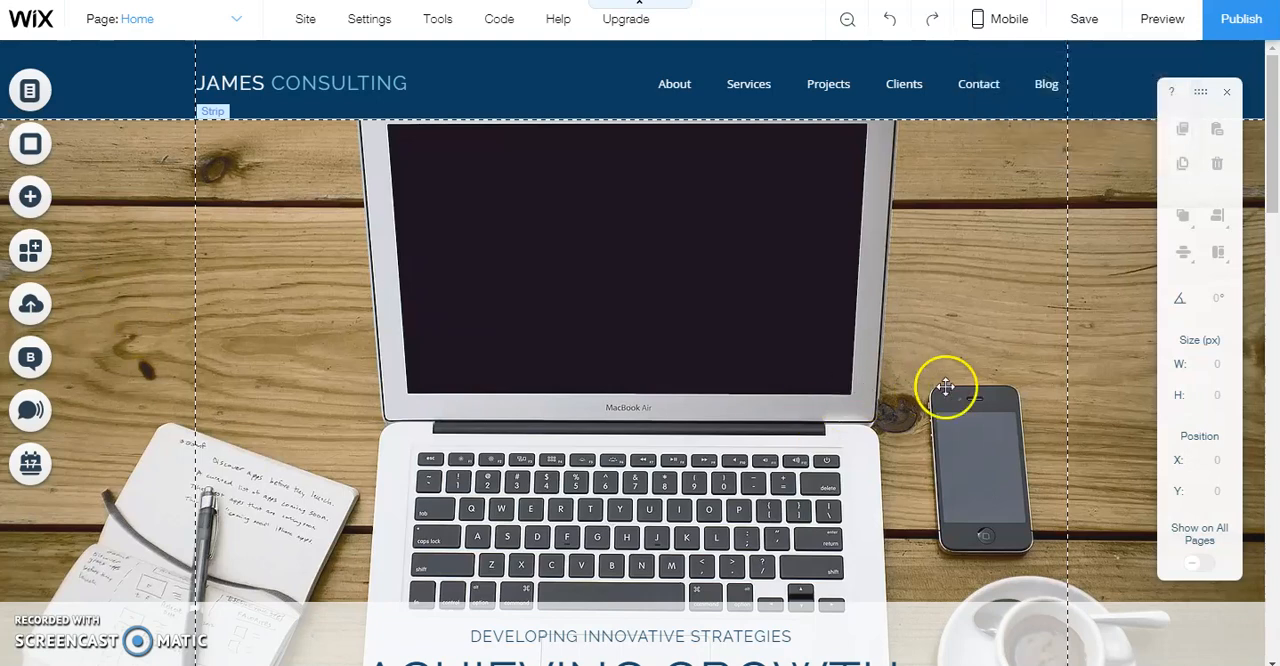
left_click(251, 83)
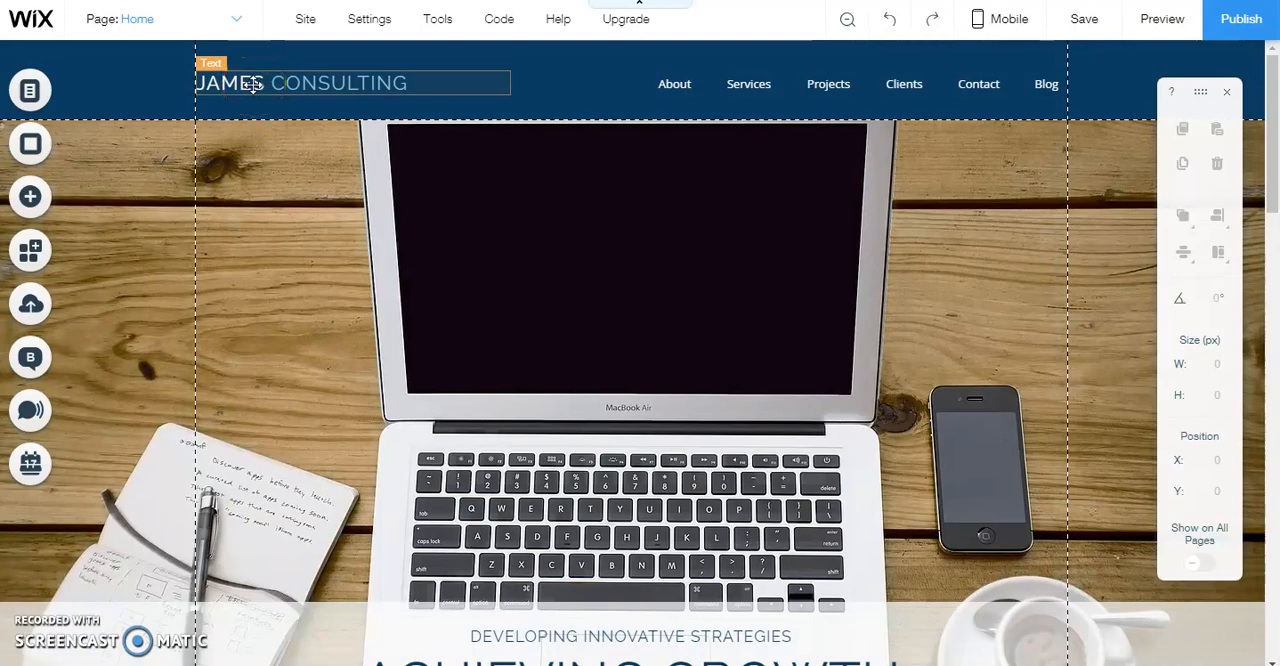
left_click(674, 110)
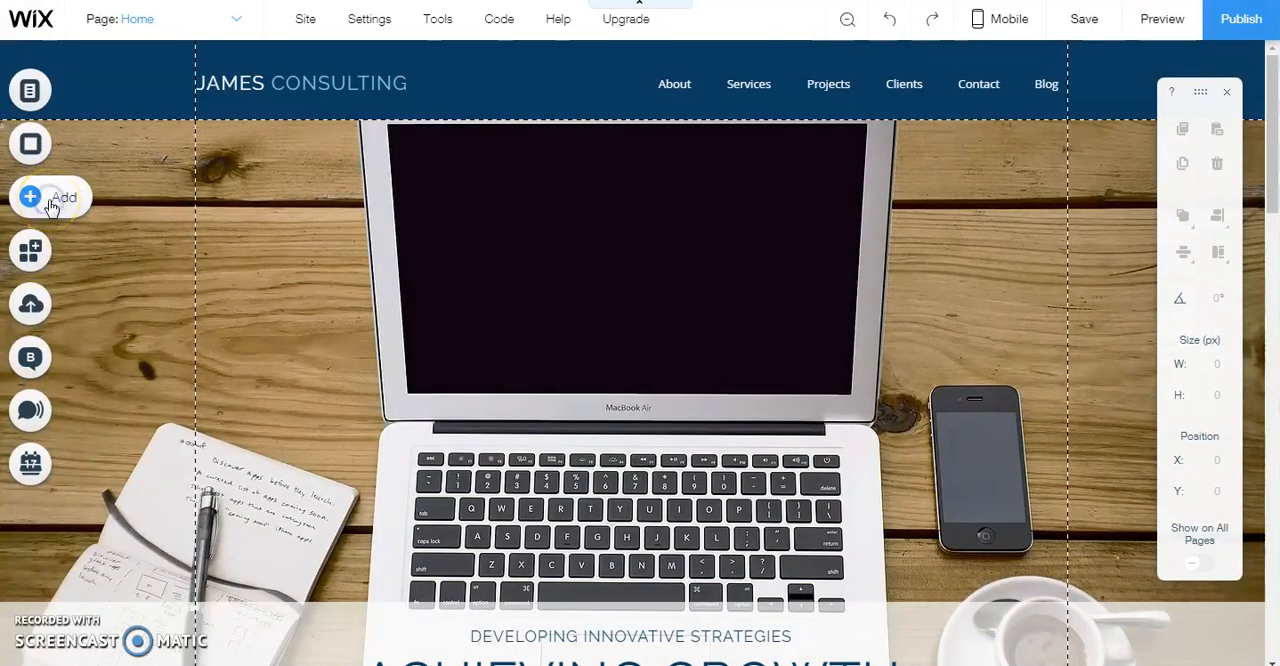
Add the social bar with grey circle icons to the header, at the far end beyond the navigation menu
left_click(90, 204)
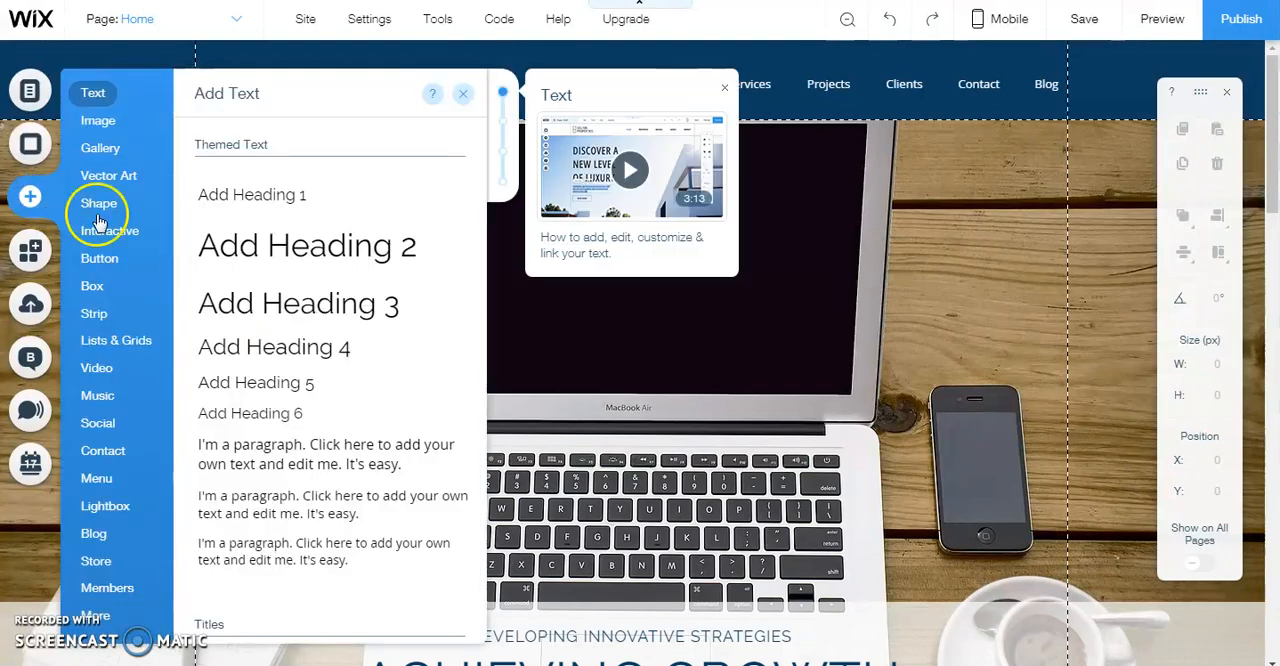
left_click(97, 428)
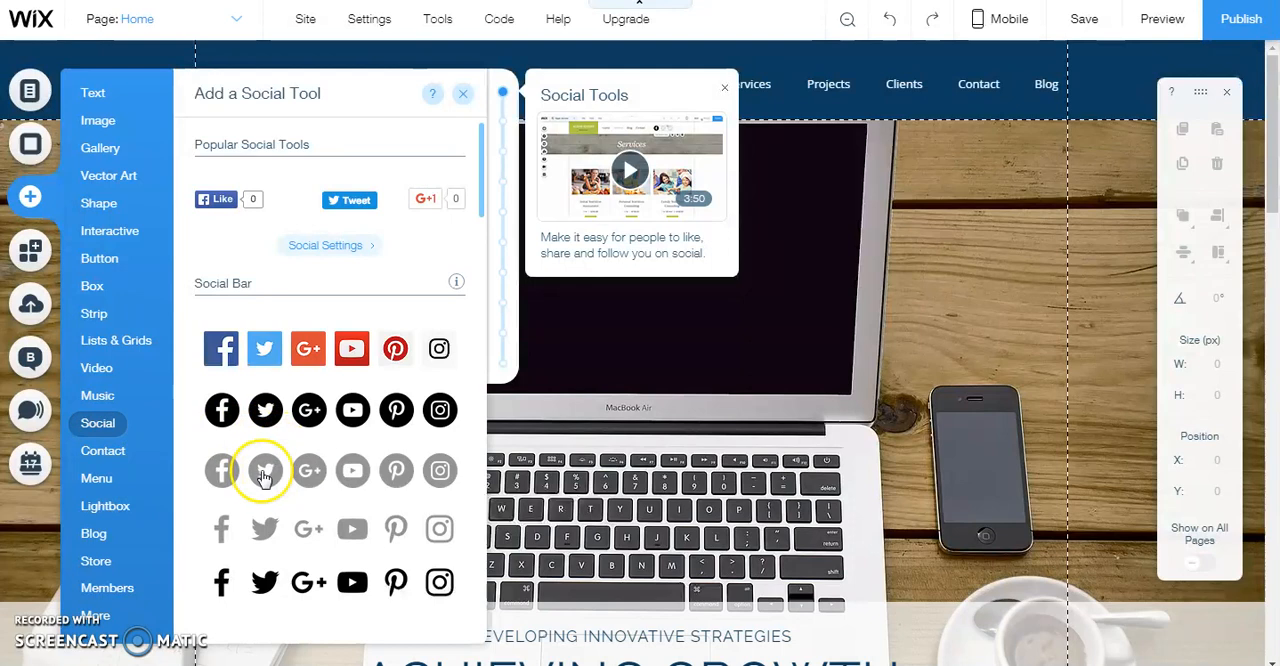
left_click_drag(237, 471, 1080, 85)
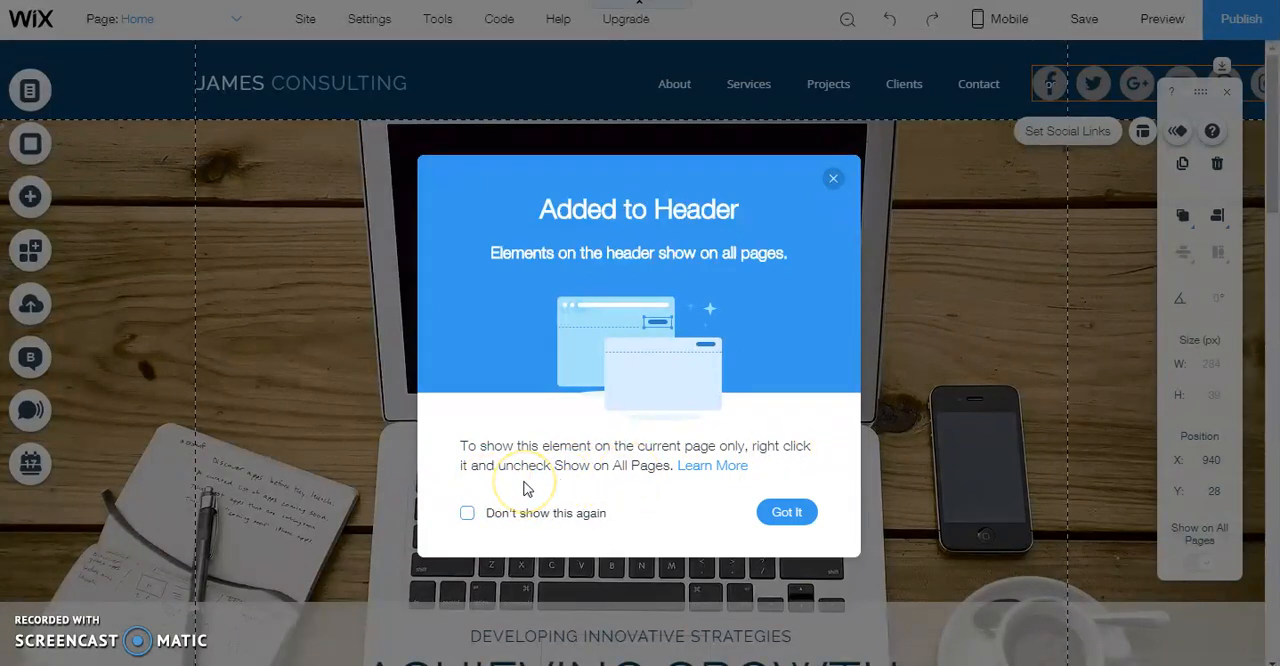
left_click(787, 513)
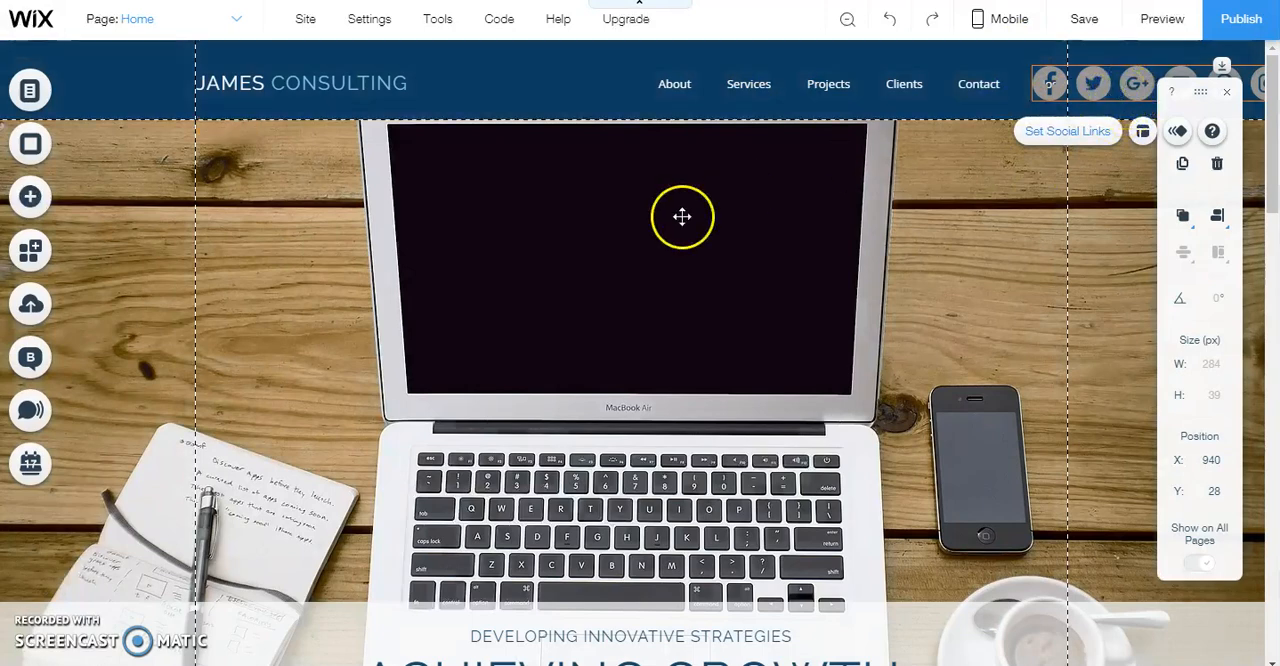
Spread out the header: move the site title to about X -144, the menu to about X 208 and the social bar to about X 895, Y 20
left_click_drag(296, 83, 164, 83)
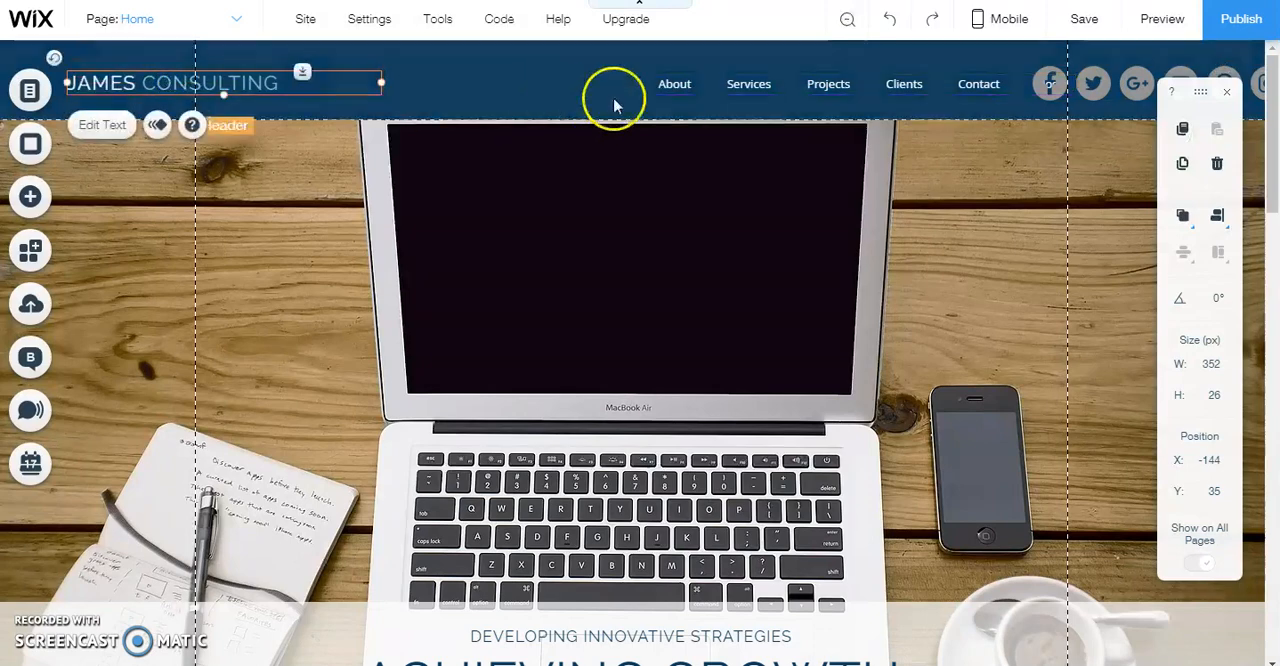
left_click_drag(735, 84, 590, 84)
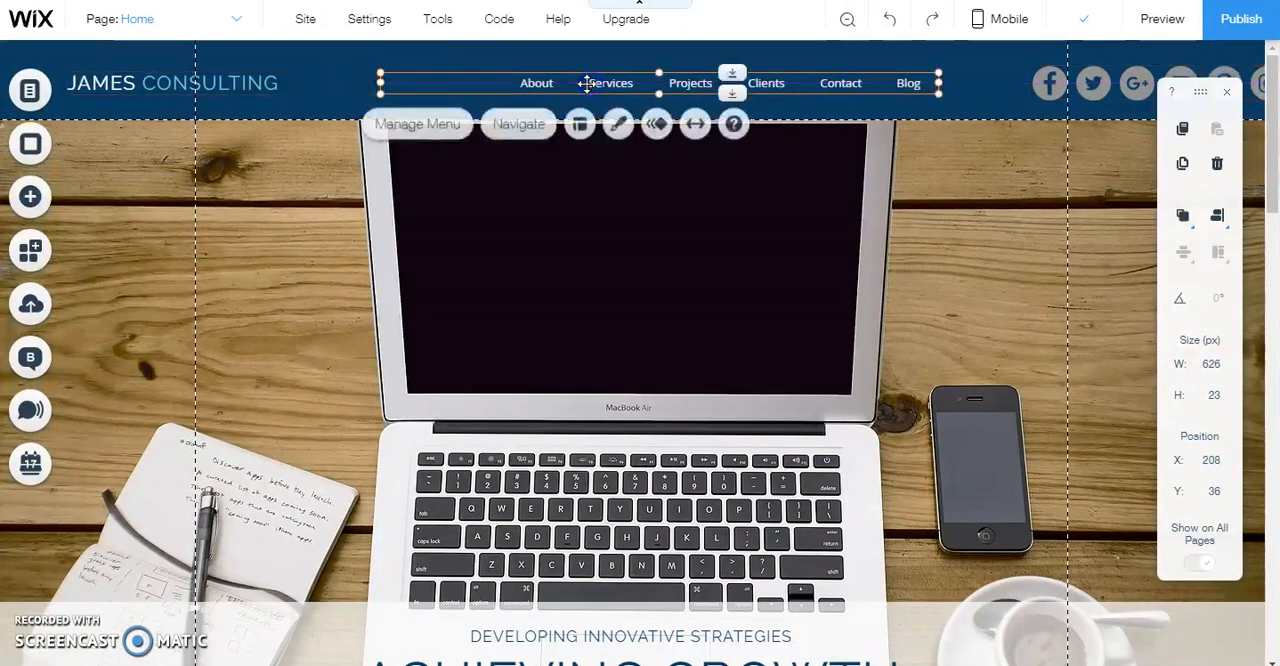
left_click_drag(1106, 77, 1080, 68)
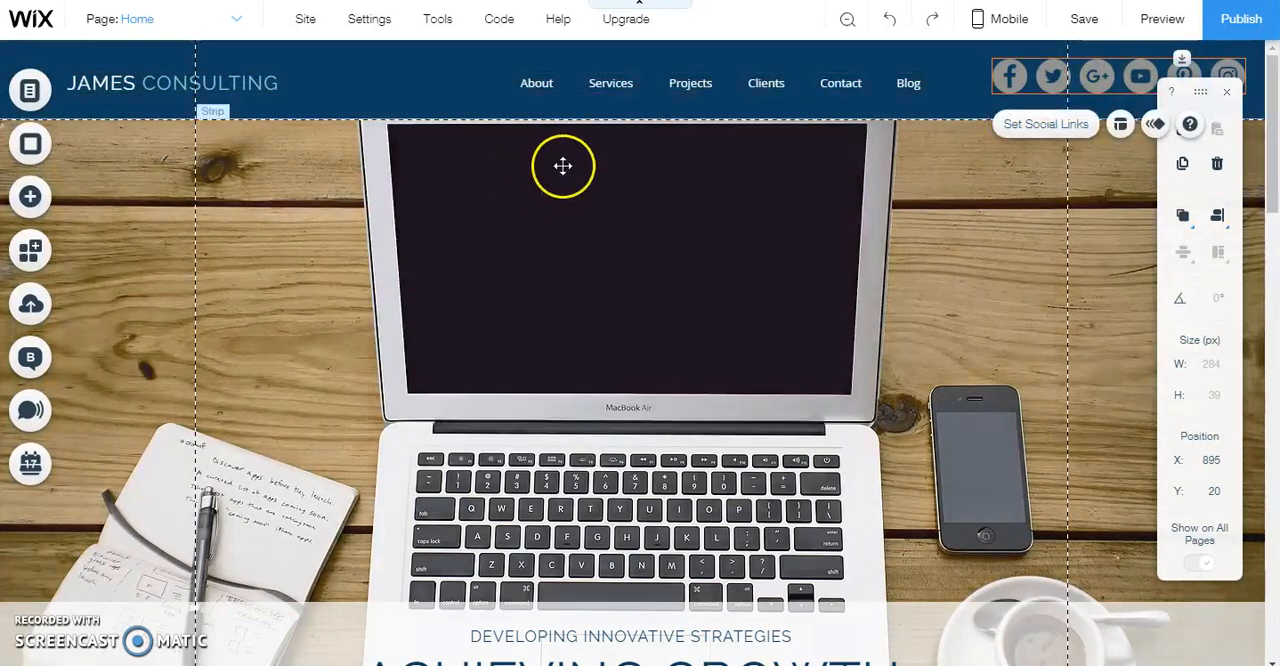
Shift the header's navigation menu closer to the site title, to about X 127, Y 38
left_click_drag(626, 78, 583, 79)
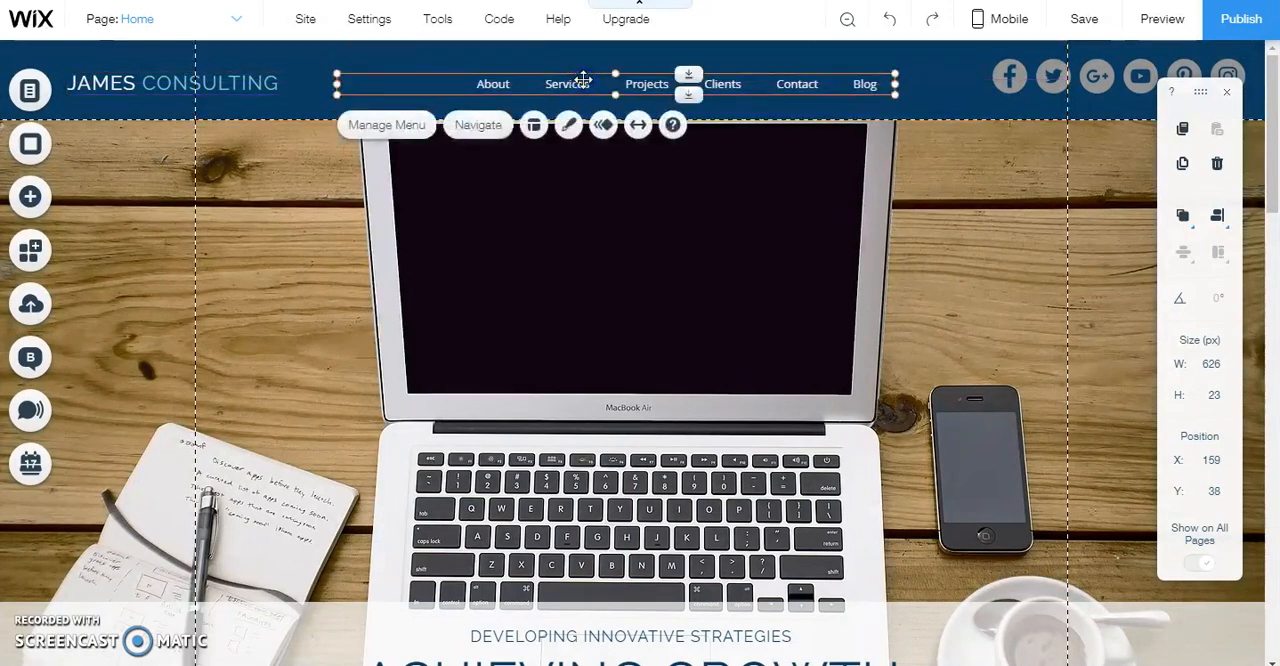
left_click(925, 80)
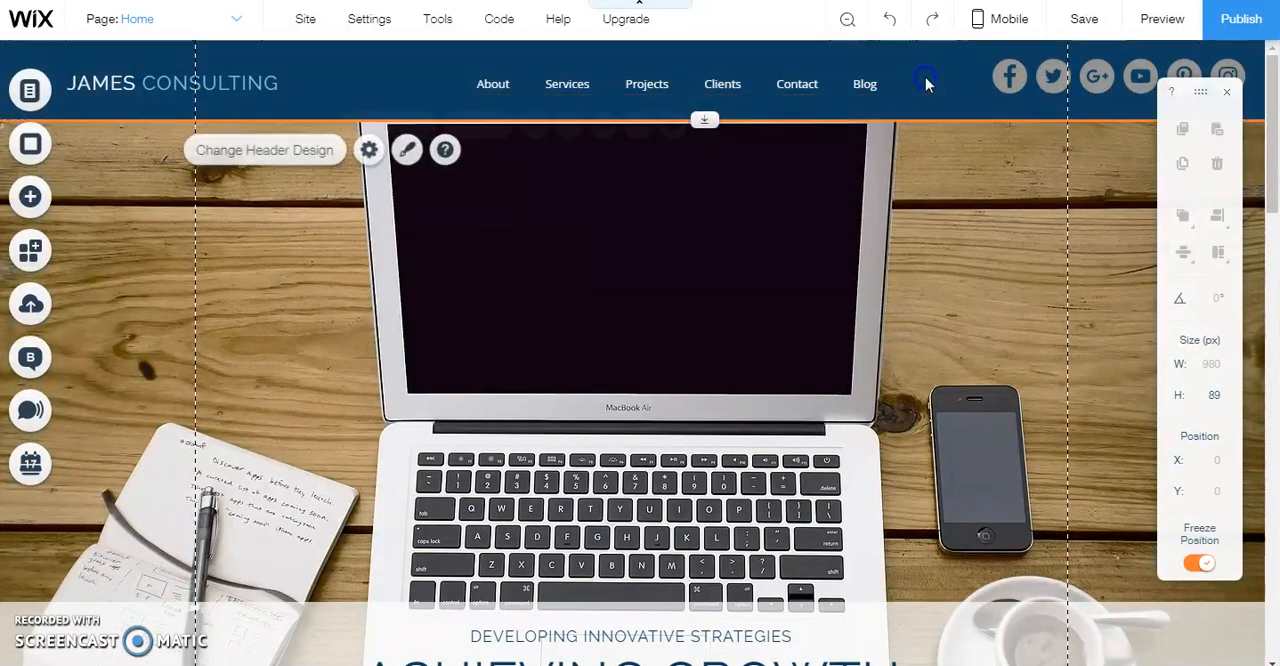
left_click_drag(647, 83, 618, 80)
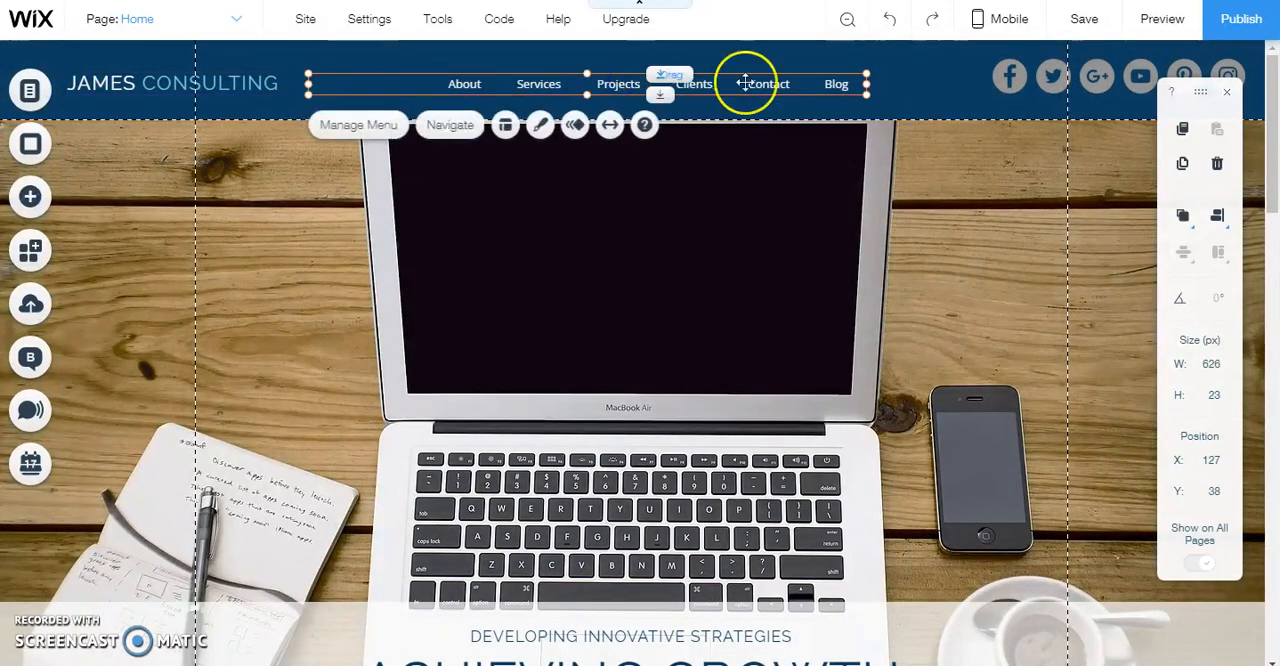
left_click(928, 88)
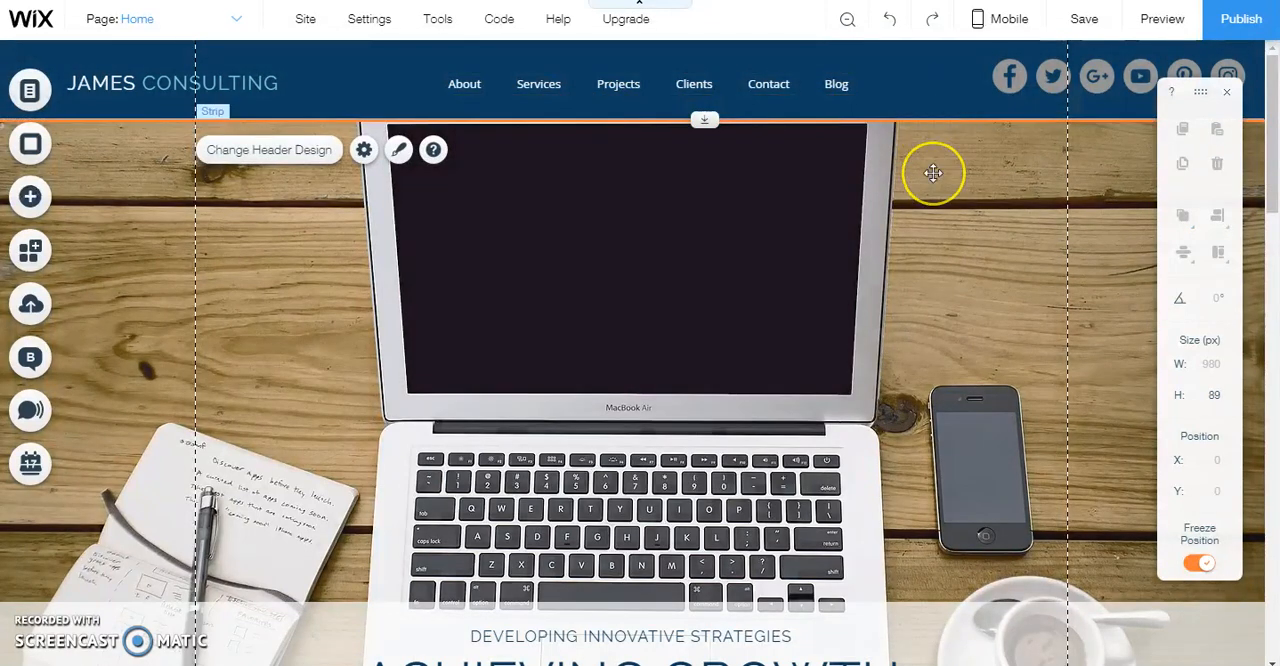
left_click(1009, 75)
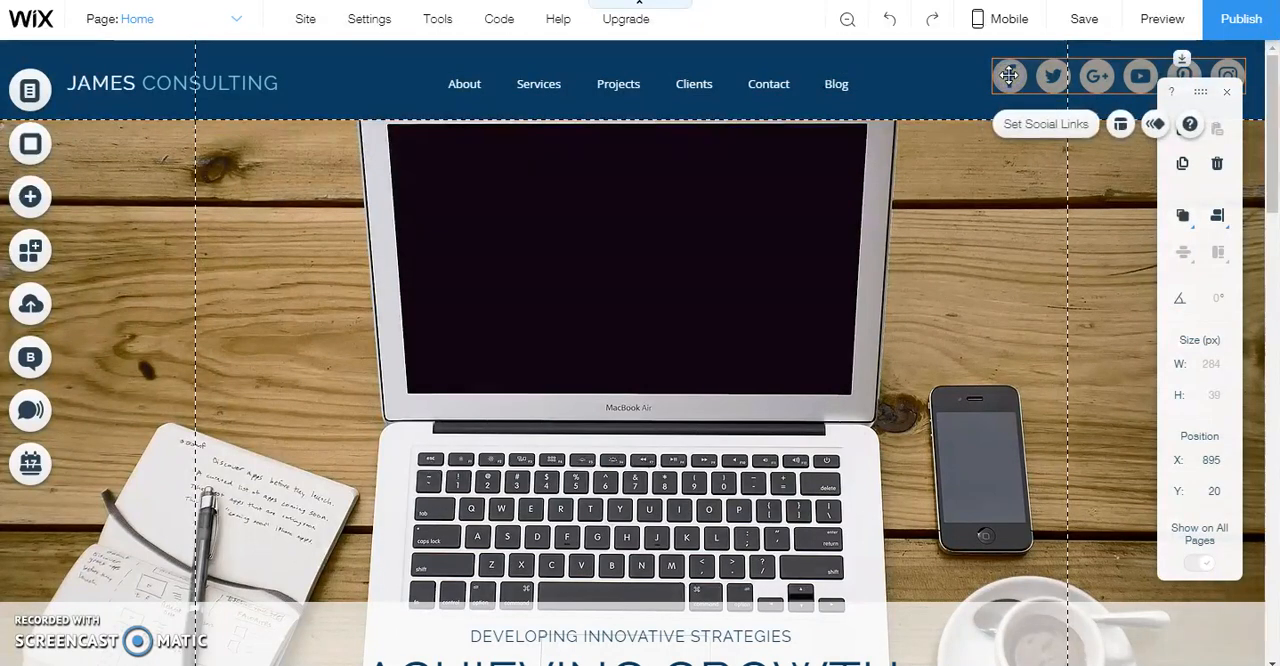
left_click(904, 60)
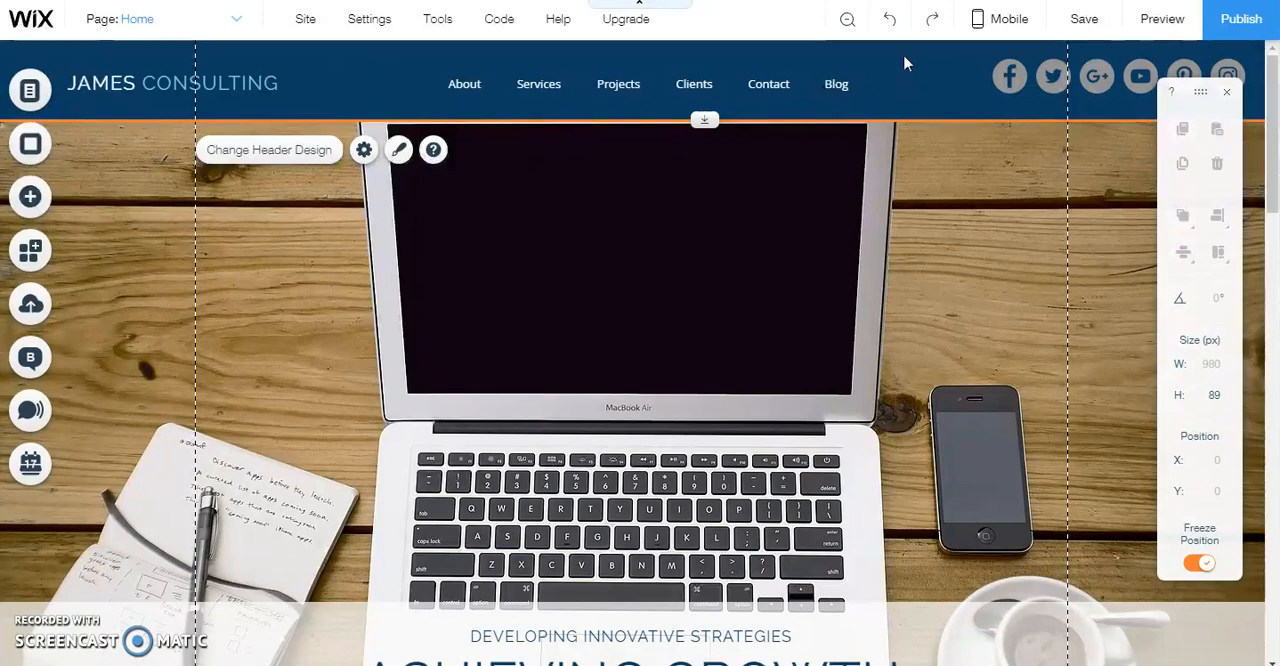
left_click(1012, 76)
left_click(1042, 126)
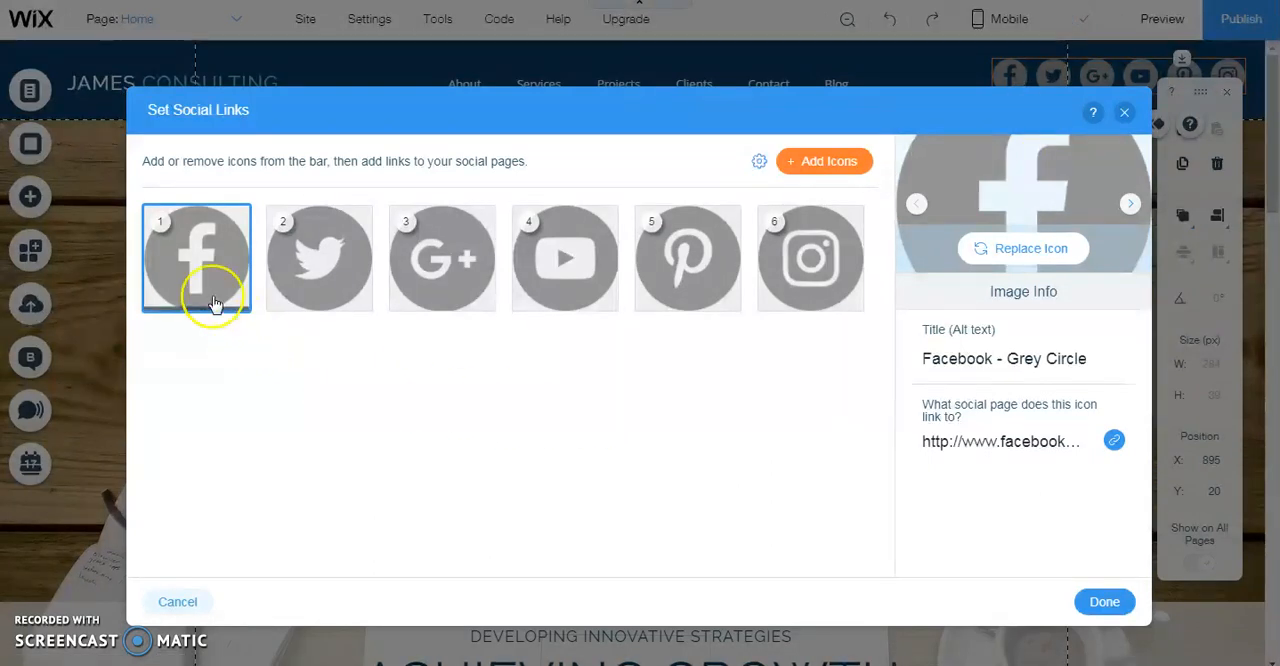
left_click(330, 255)
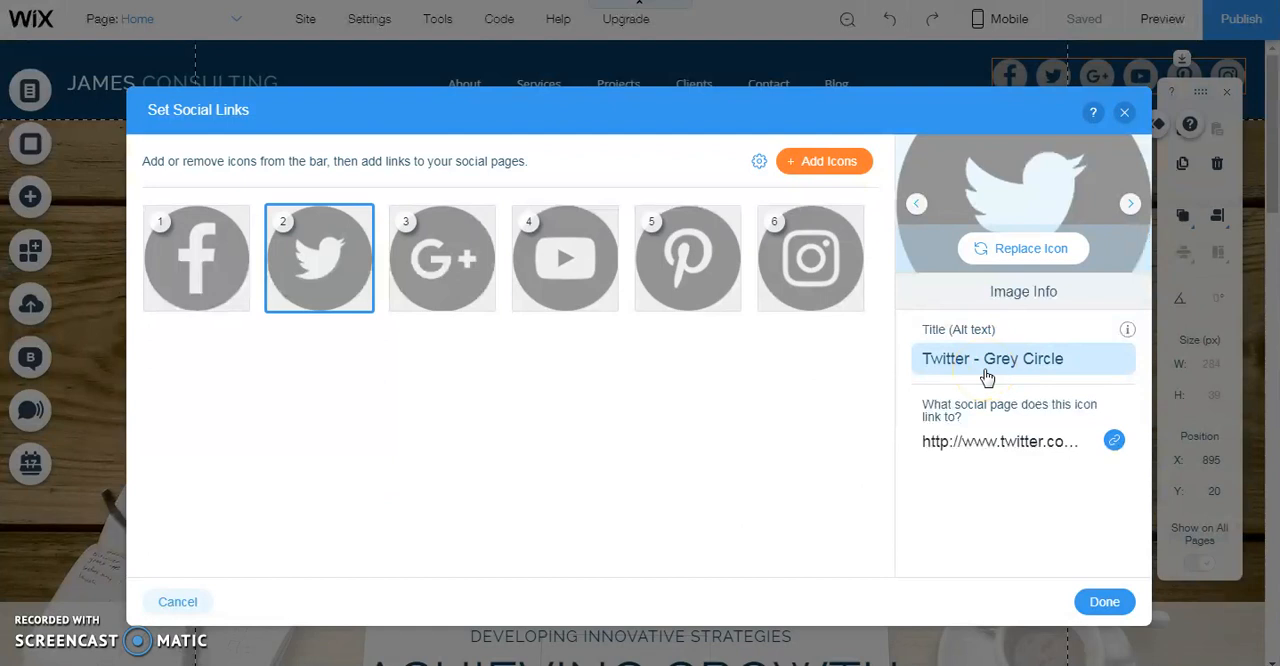
left_click(198, 249)
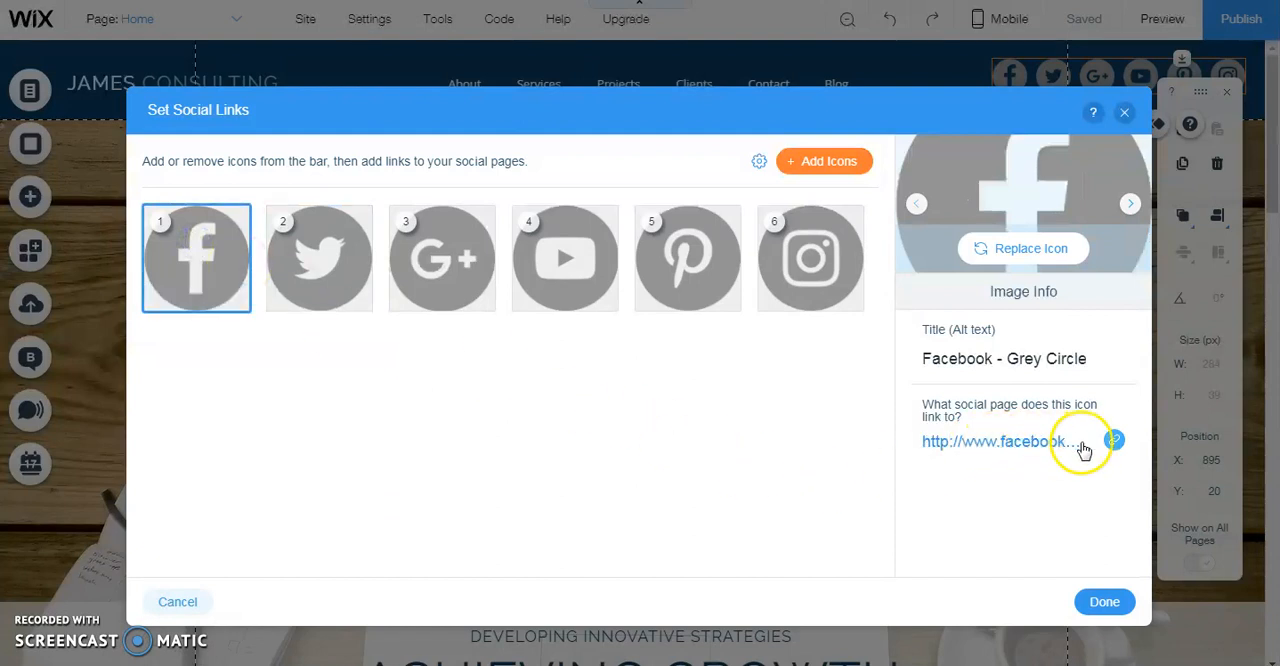
left_click(1116, 443)
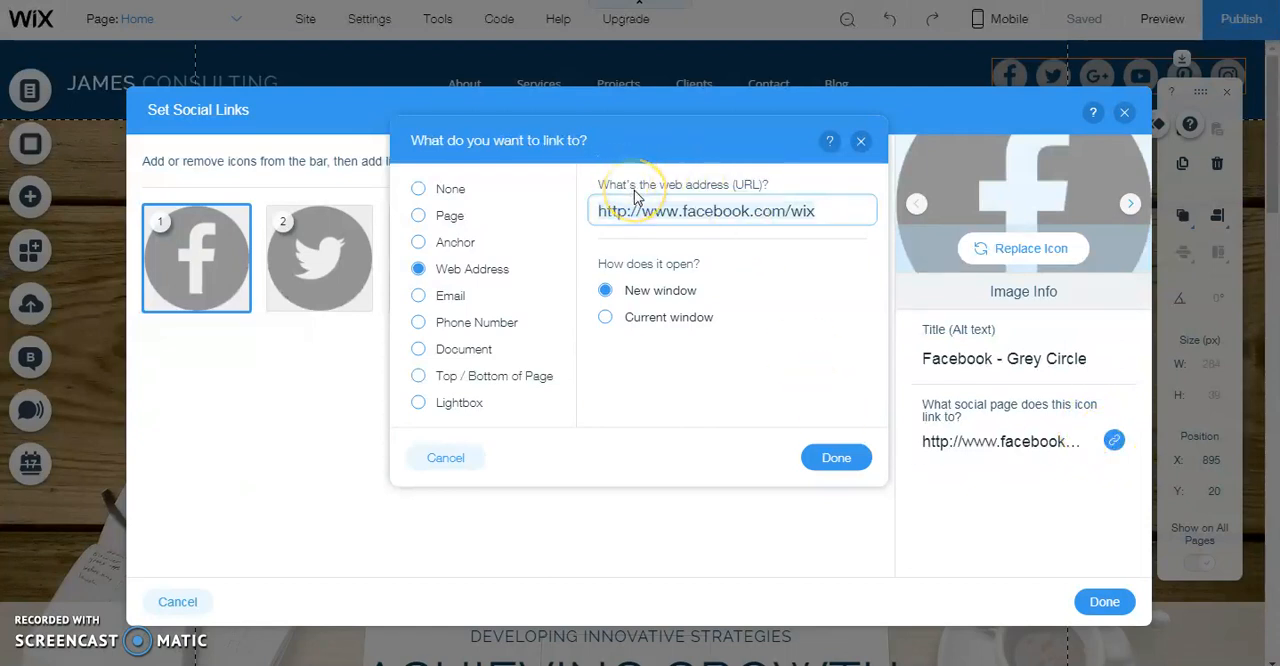
left_click(826, 211)
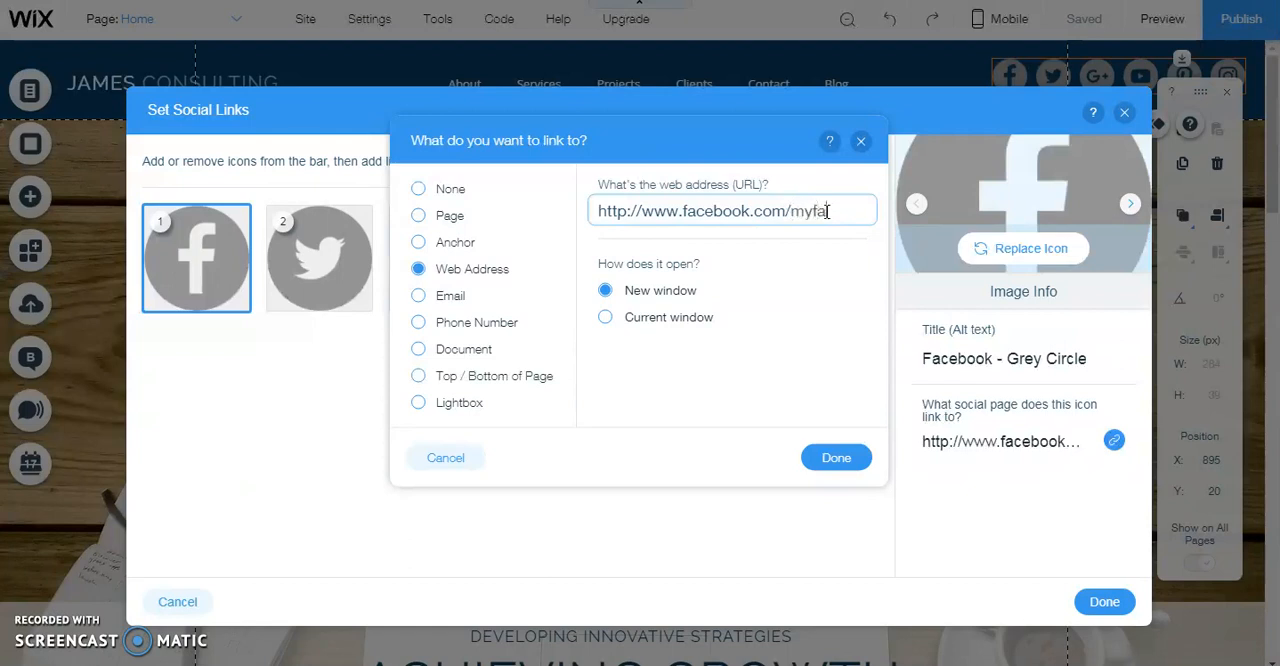
type("bookpage")
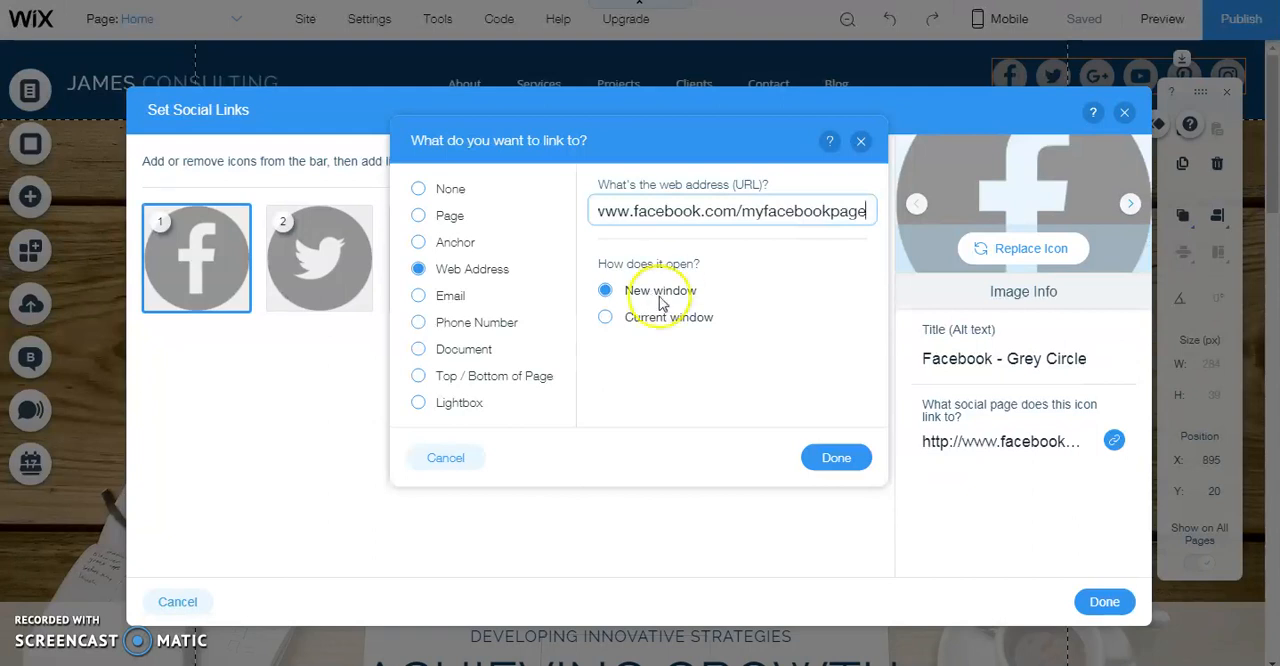
left_click(846, 464)
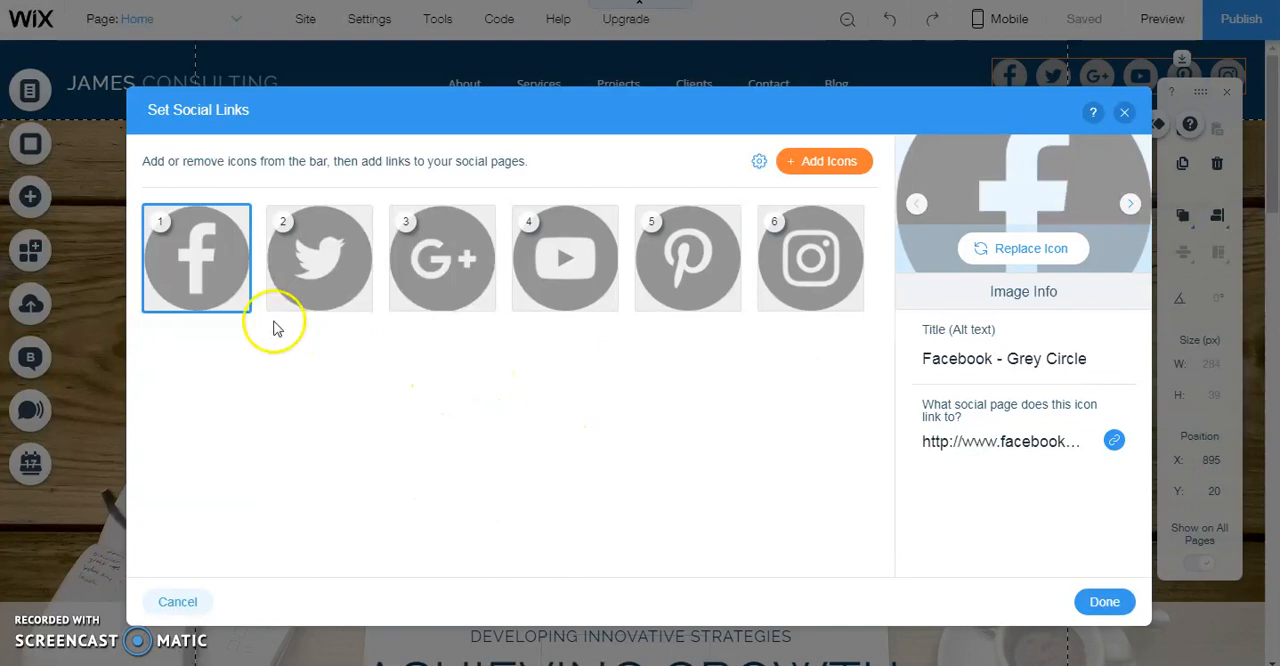
Remove the Google+ and Pinterest icons from the social bar and apply the social link settings
mouse_move(331, 314)
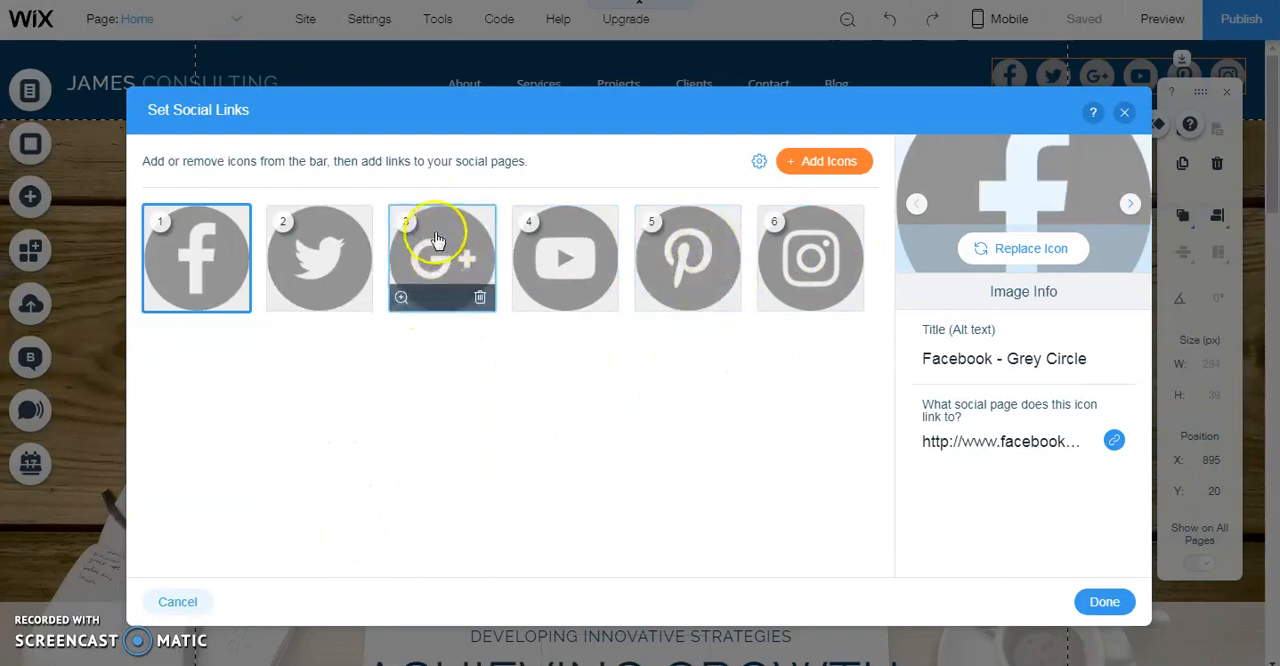
left_click(481, 299)
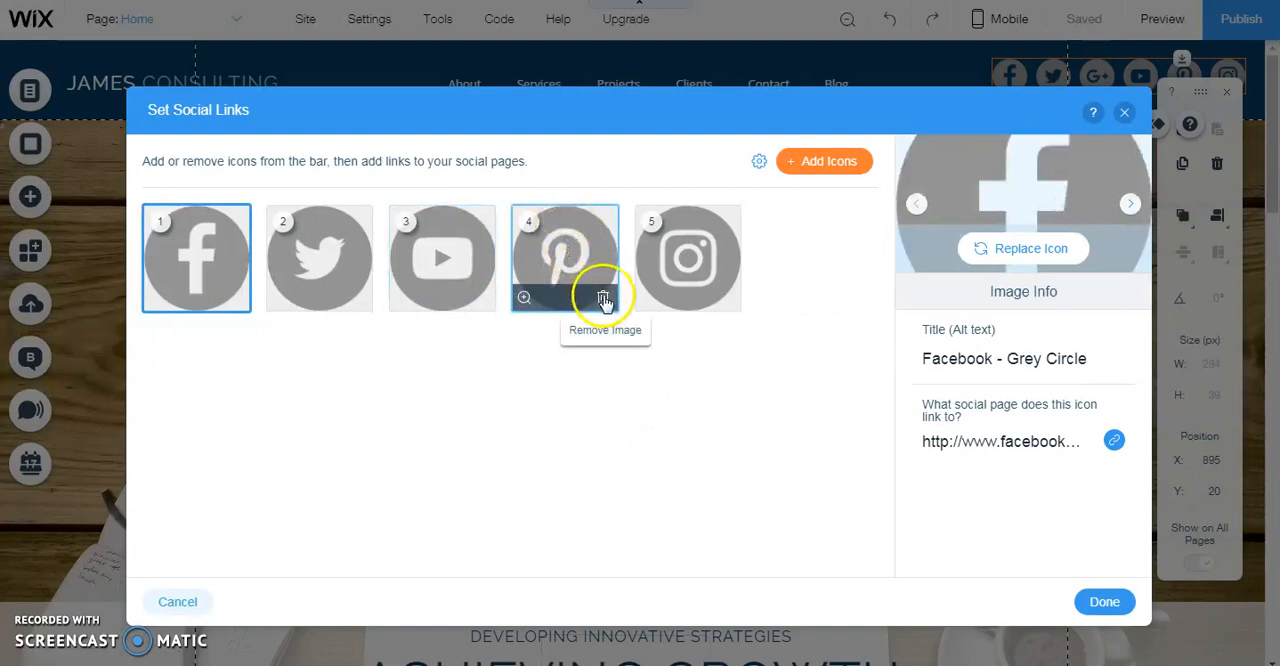
left_click(604, 302)
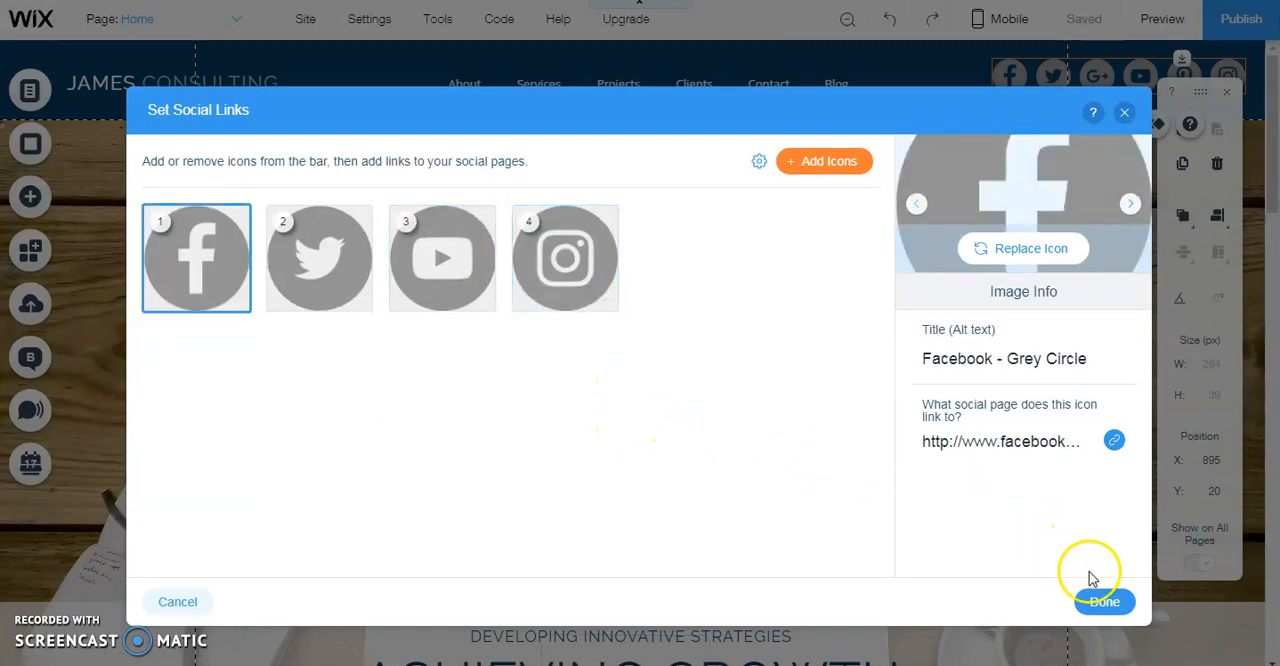
left_click(1103, 603)
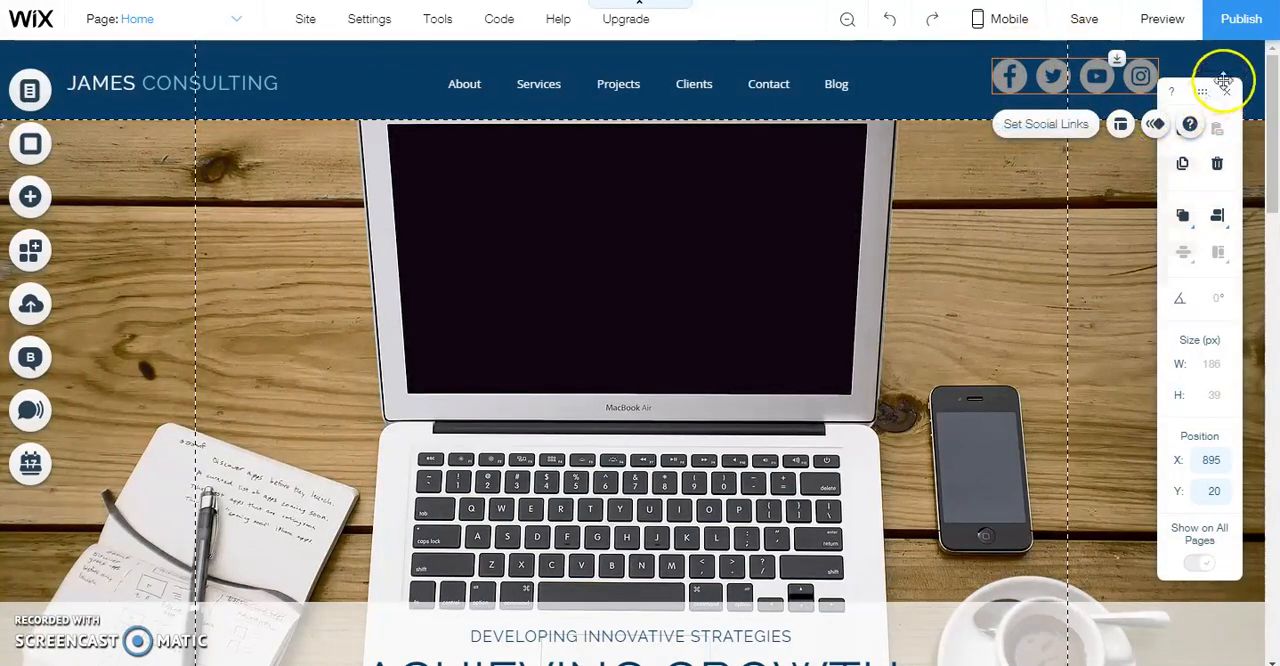
Publish the site, dismiss the confirmation and look over the home page
left_click(1238, 22)
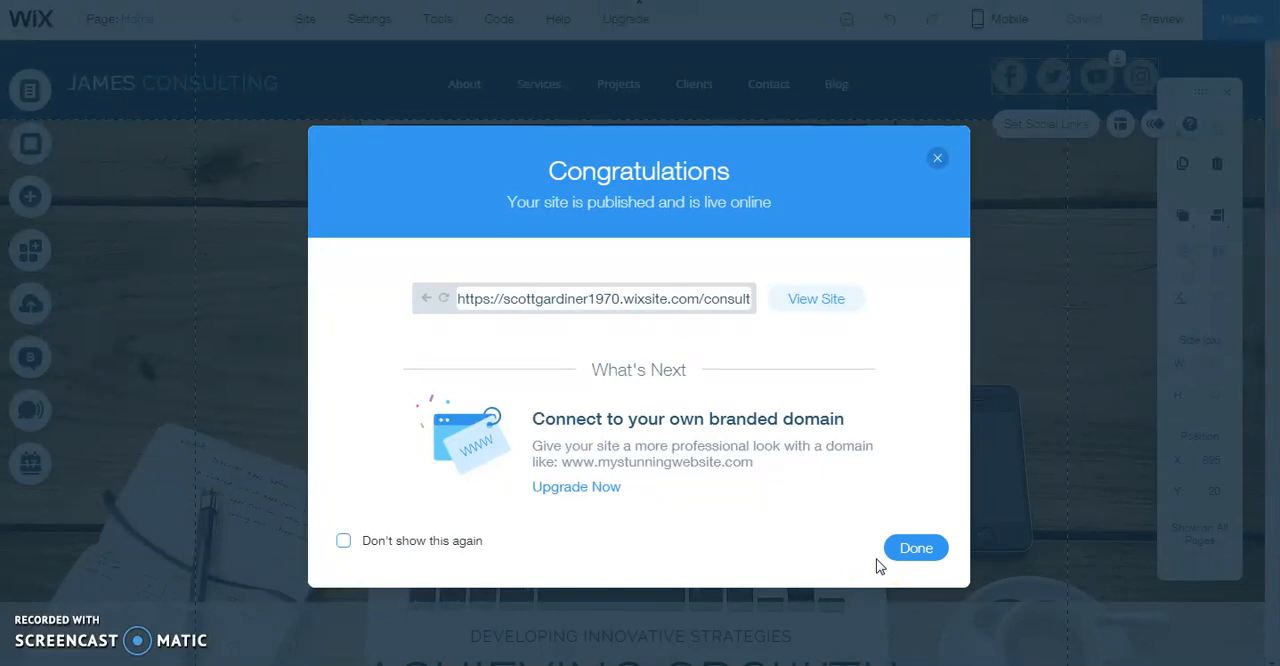
left_click(925, 556)
scroll(476, 507, "down", 8)
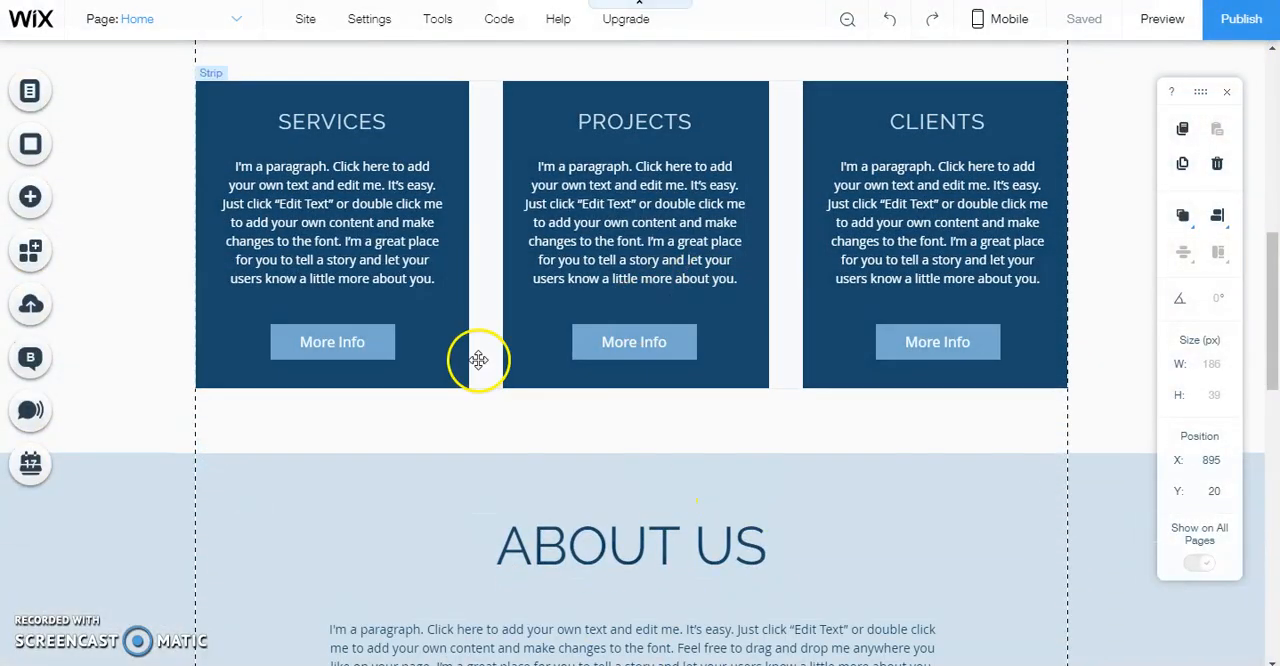
scroll(409, 375, "up", 8)
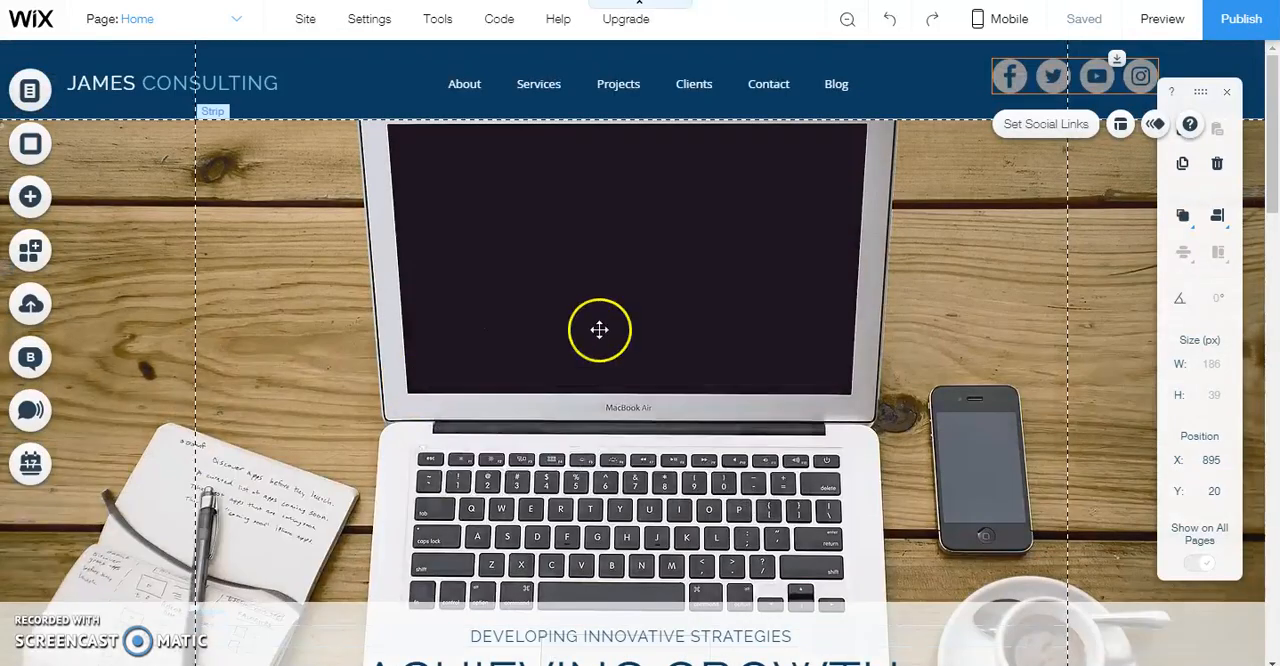